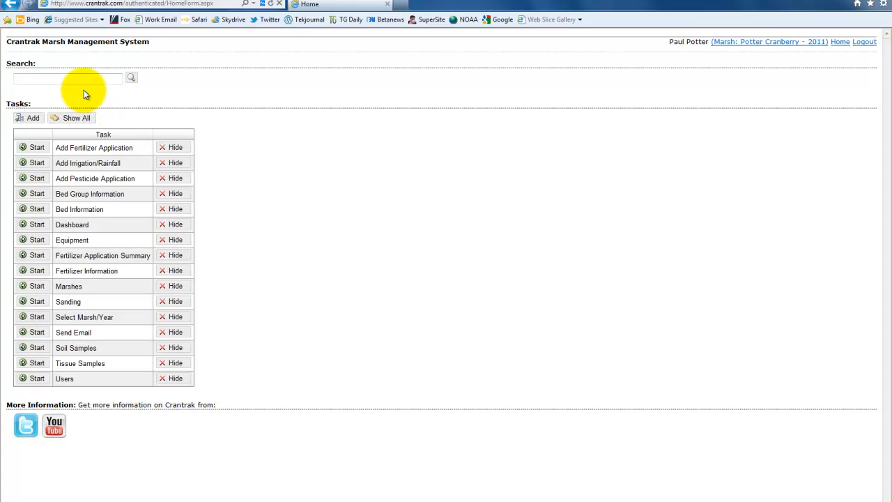
Open the Manage User Marsh Access task from the full listing of tasks
{"action": "left_click", "coordinate": [72, 122]}
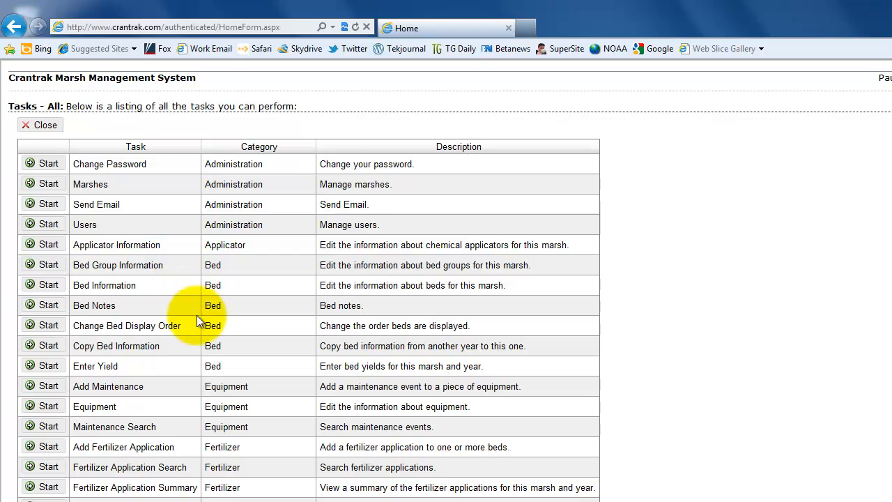
{"action": "scroll", "coordinate": [192, 335], "scroll_direction": "down", "scroll_amount": 3}
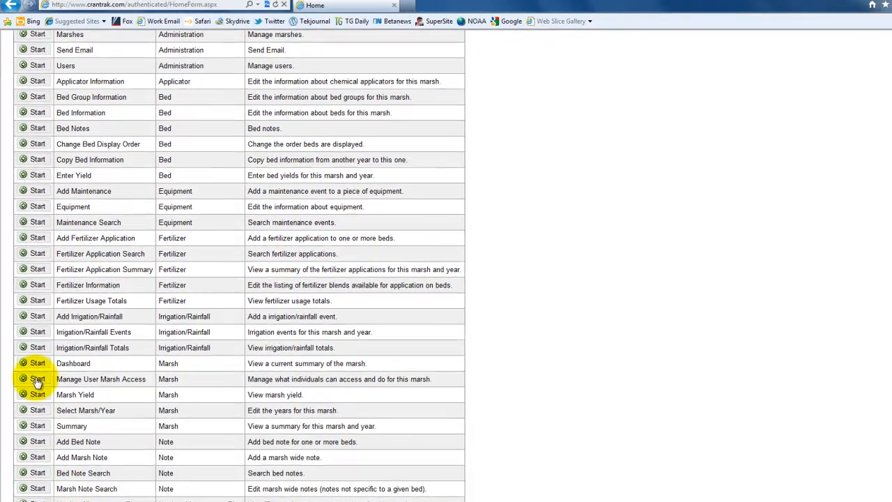
{"action": "left_click", "coordinate": [35, 371]}
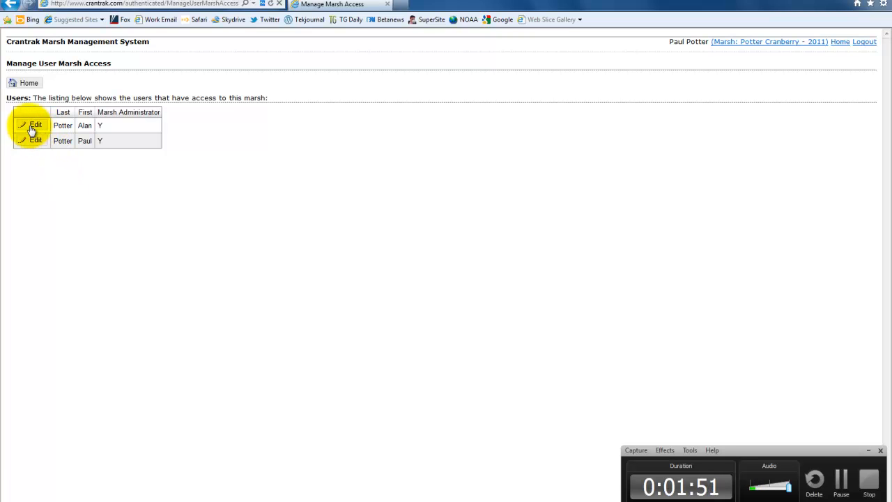
Remove the first listed user's marsh administrator status, grant View/Edit/Delete access on Equipment, and save
{"action": "left_click", "coordinate": [29, 129]}
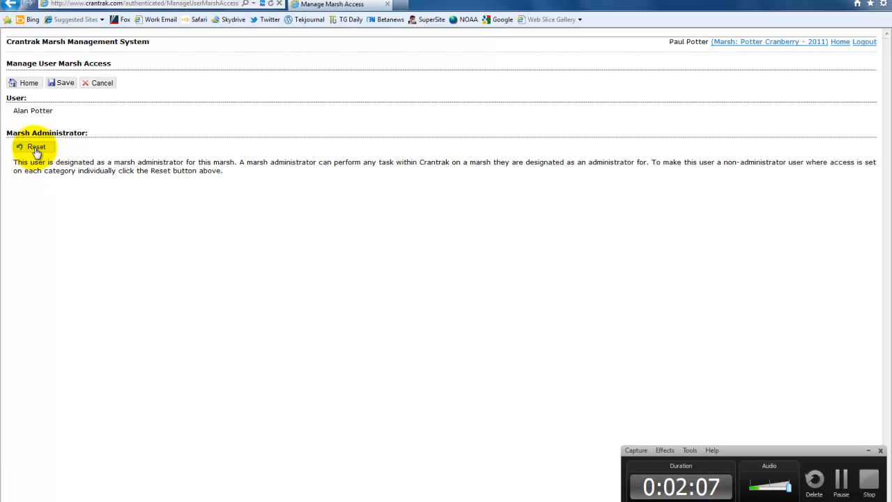
{"action": "left_click", "coordinate": [36, 149]}
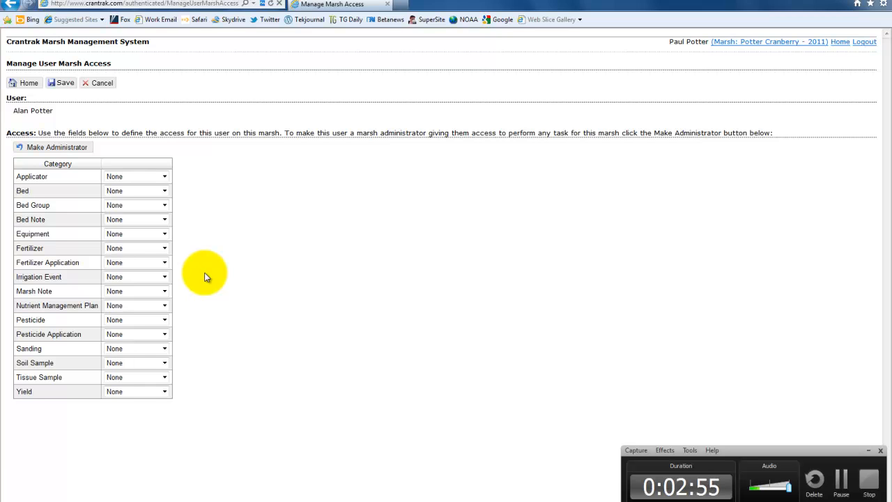
{"action": "left_click", "coordinate": [164, 234]}
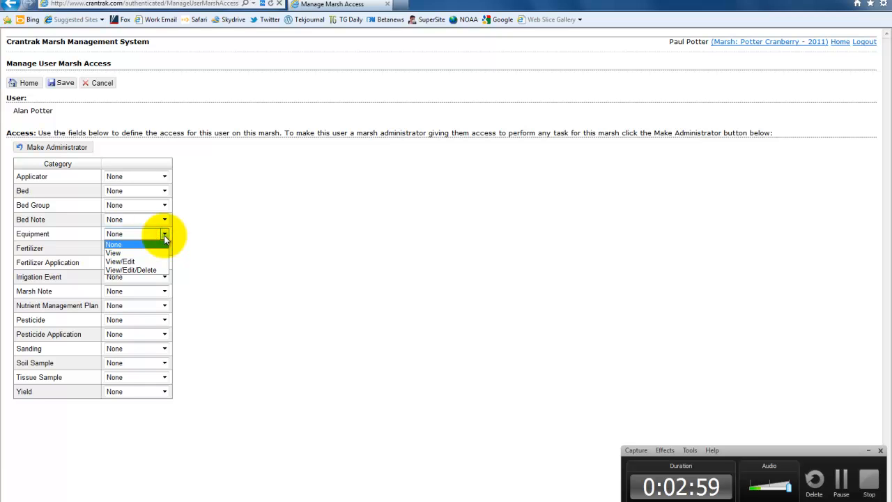
{"action": "left_click", "coordinate": [143, 272]}
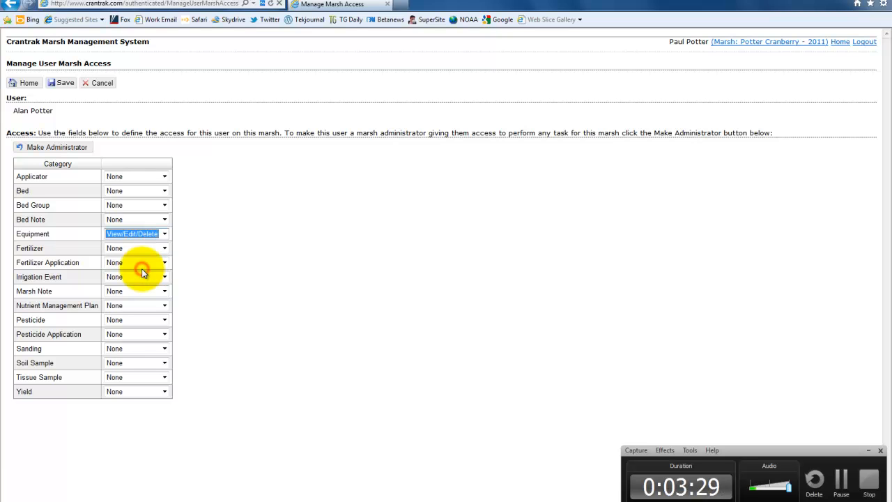
{"action": "left_click", "coordinate": [62, 83]}
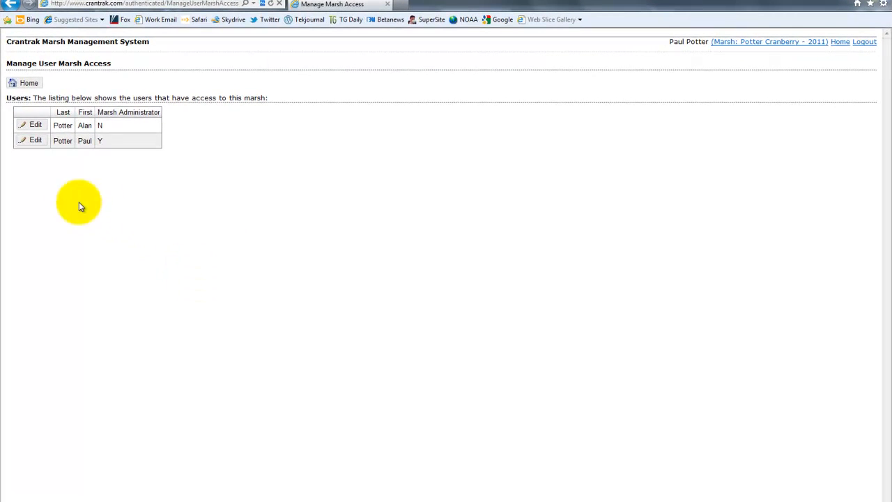
Reopen the first listed user's access settings and set Applicator, Bed and Bed Group to View/Edit/Delete
{"action": "left_click", "coordinate": [26, 124]}
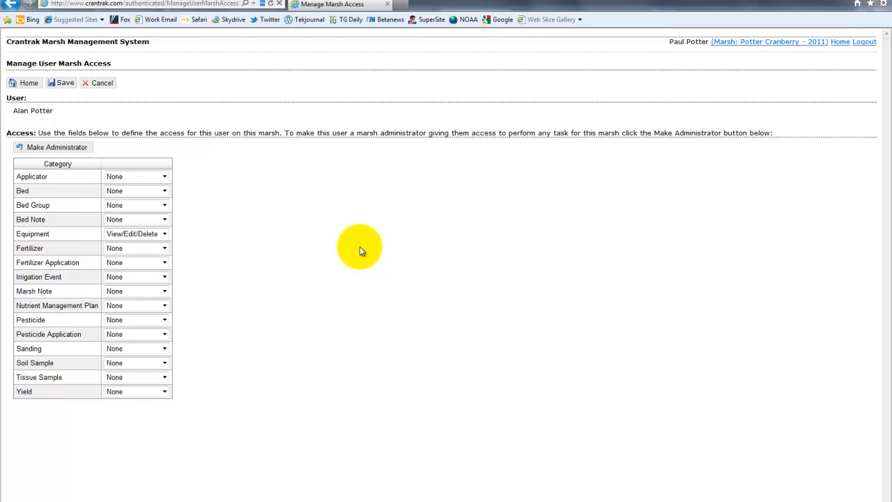
{"action": "left_click", "coordinate": [165, 177]}
{"action": "left_click", "coordinate": [139, 213]}
{"action": "left_click", "coordinate": [143, 191]}
{"action": "left_click", "coordinate": [149, 227]}
{"action": "left_click", "coordinate": [139, 205]}
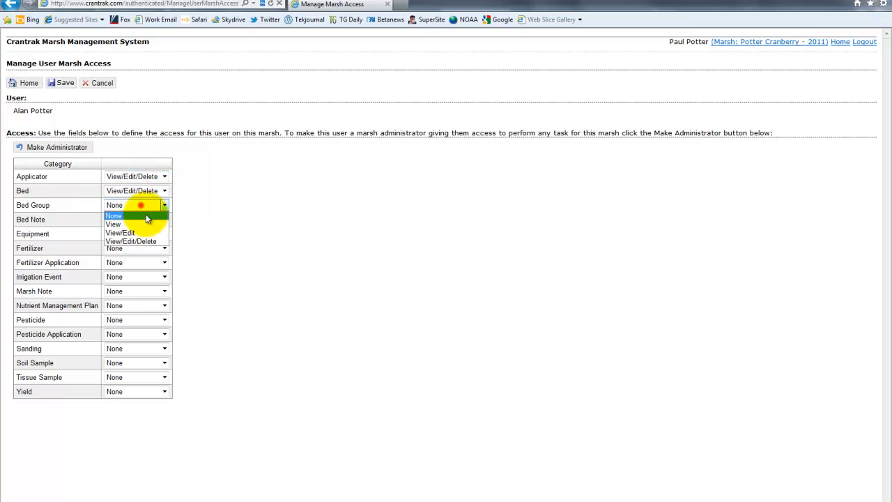
{"action": "left_click", "coordinate": [150, 243]}
Set the access for Bed Note, Fertilizer and Fertilizer Application to View/Edit/Delete
{"action": "left_click", "coordinate": [140, 220]}
{"action": "left_click", "coordinate": [143, 255]}
{"action": "left_click", "coordinate": [134, 252]}
{"action": "left_click", "coordinate": [143, 284]}
{"action": "left_click", "coordinate": [126, 262]}
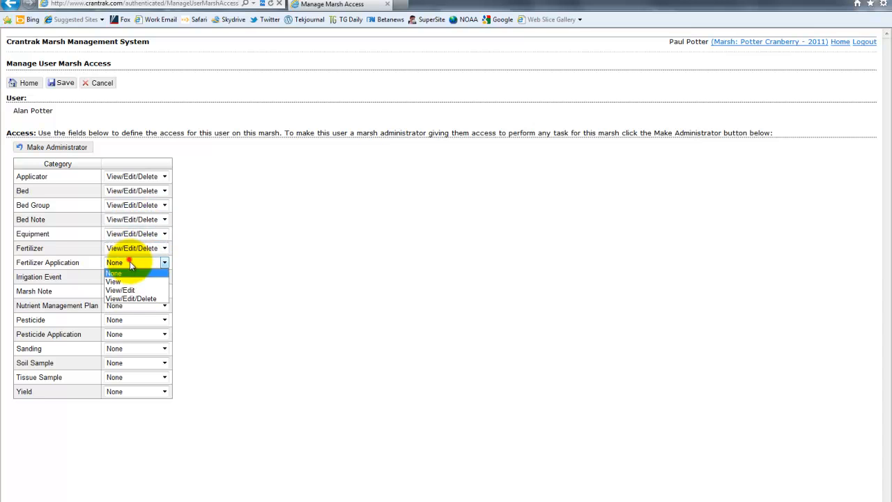
{"action": "left_click", "coordinate": [139, 298]}
Set the access for Irrigation Event, Marsh Note, Nutrient Management Plan and Pesticide to View/Edit/Delete
{"action": "left_click", "coordinate": [136, 277]}
{"action": "left_click", "coordinate": [143, 313]}
{"action": "left_click", "coordinate": [137, 296]}
{"action": "left_click", "coordinate": [142, 327]}
{"action": "left_click", "coordinate": [136, 307]}
{"action": "left_click", "coordinate": [142, 343]}
{"action": "left_click", "coordinate": [135, 320]}
{"action": "left_click", "coordinate": [138, 355]}
Set the access for Pesticide Application, Sanding, Soil Sample, Tissue Sample and Yield to View/Edit/Delete
{"action": "left_click", "coordinate": [127, 339]}
{"action": "left_click", "coordinate": [136, 369]}
{"action": "left_click", "coordinate": [129, 349]}
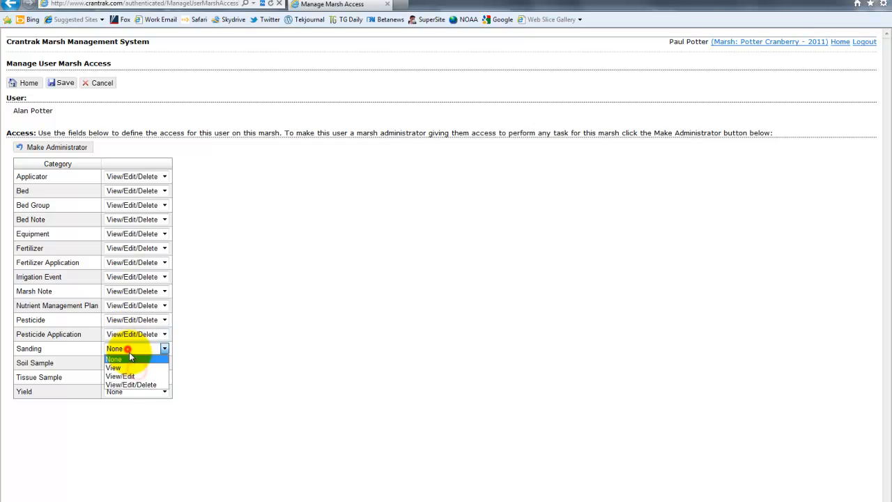
{"action": "left_click", "coordinate": [139, 384]}
{"action": "left_click", "coordinate": [136, 363]}
{"action": "left_click", "coordinate": [141, 401]}
{"action": "left_click", "coordinate": [131, 381]}
{"action": "left_click", "coordinate": [138, 412]}
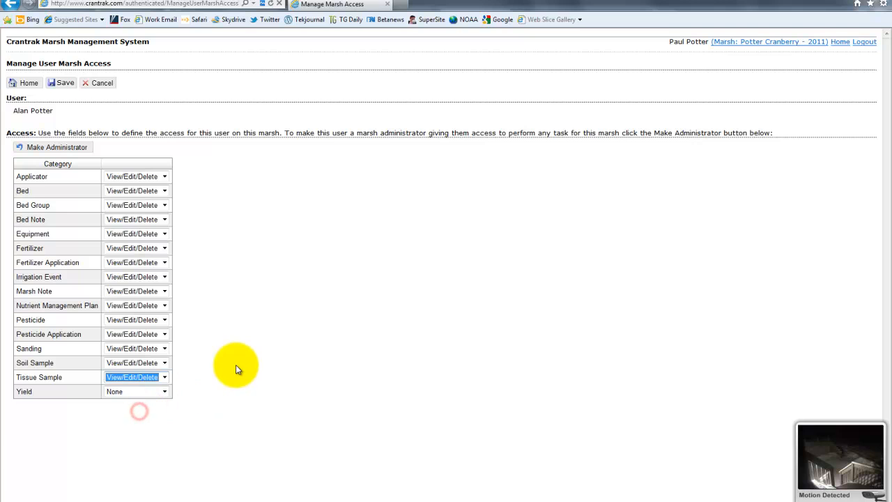
Save the access settings and reopen them for the same non-administrator user
{"action": "left_click", "coordinate": [67, 84]}
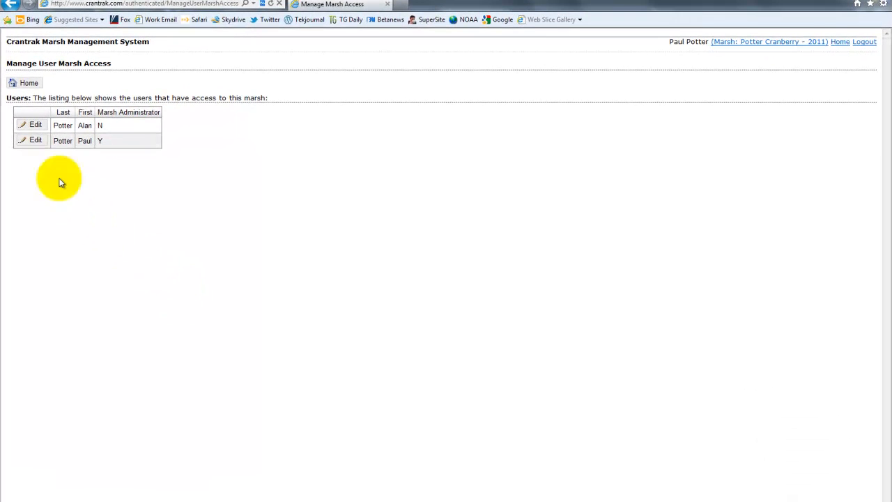
{"action": "left_click", "coordinate": [31, 125]}
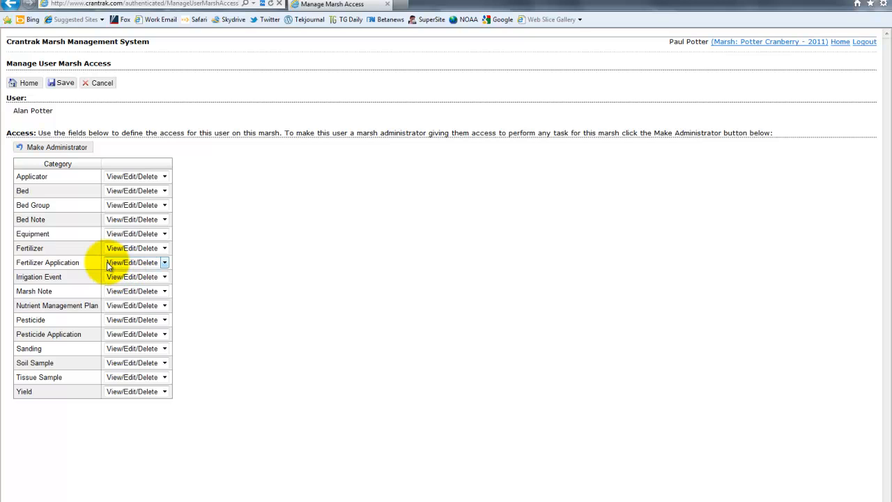
Try the Fertilizer access at None and set it back to View/Edit/Delete
{"action": "triple_click", "coordinate": [85, 264]}
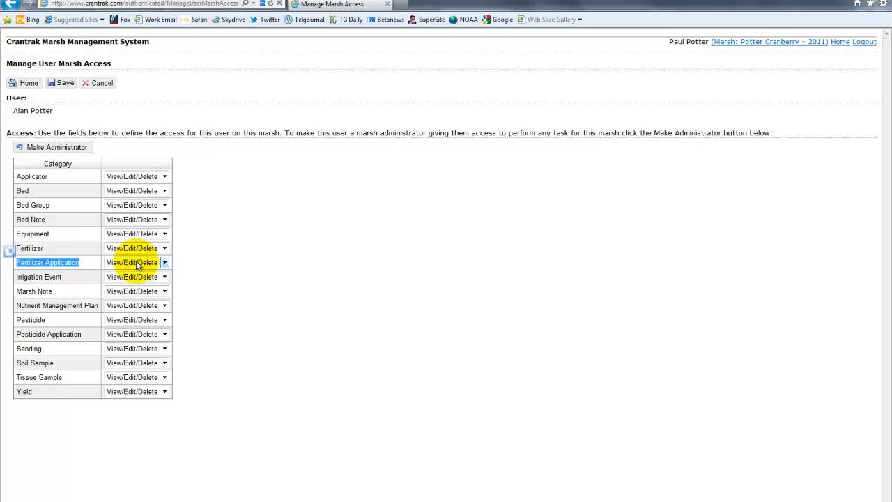
{"action": "left_click", "coordinate": [165, 248]}
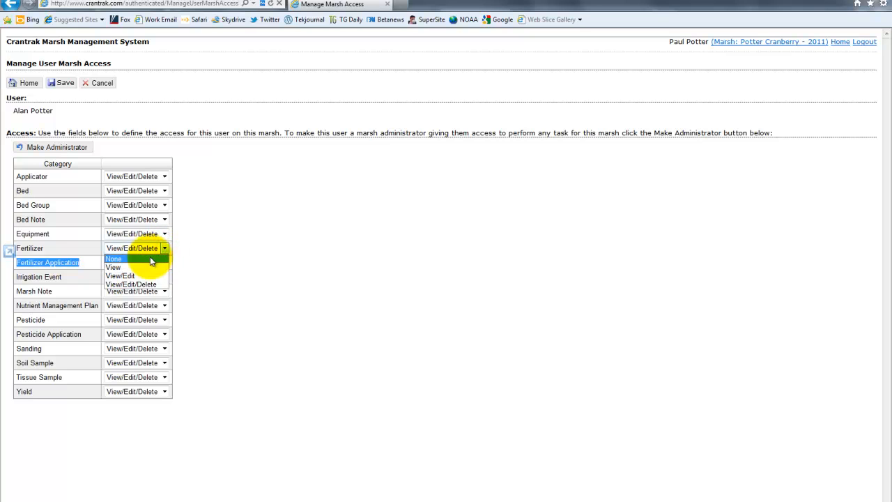
{"action": "left_click", "coordinate": [150, 258]}
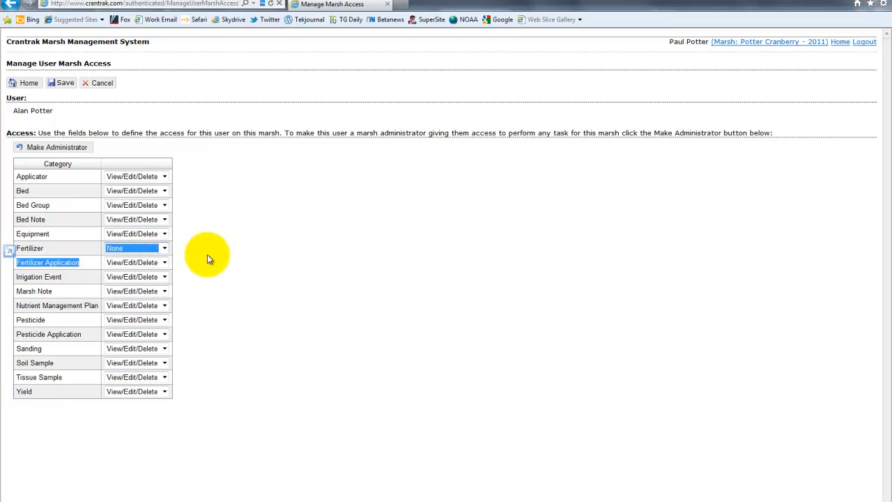
{"action": "left_click", "coordinate": [207, 256]}
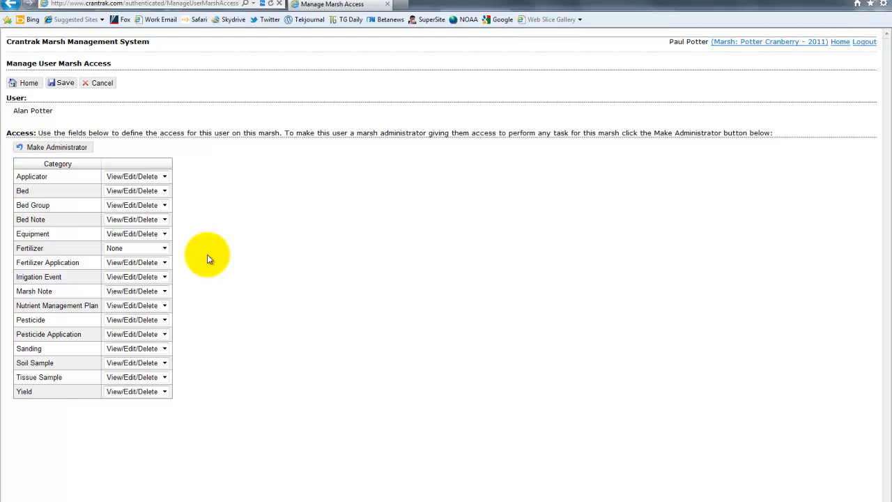
{"action": "left_click", "coordinate": [165, 248]}
{"action": "left_click", "coordinate": [159, 284]}
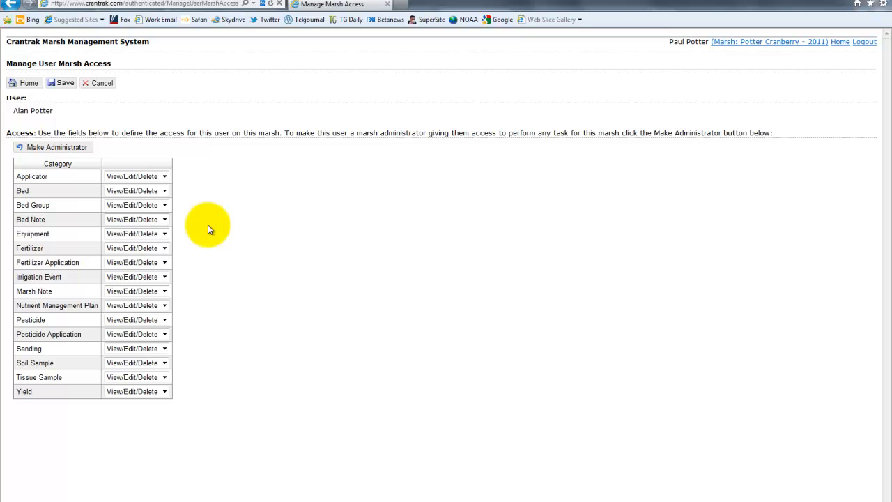
Set the user's Bed access to View, save, and reopen the user's access settings to check them
{"action": "left_click", "coordinate": [165, 191]}
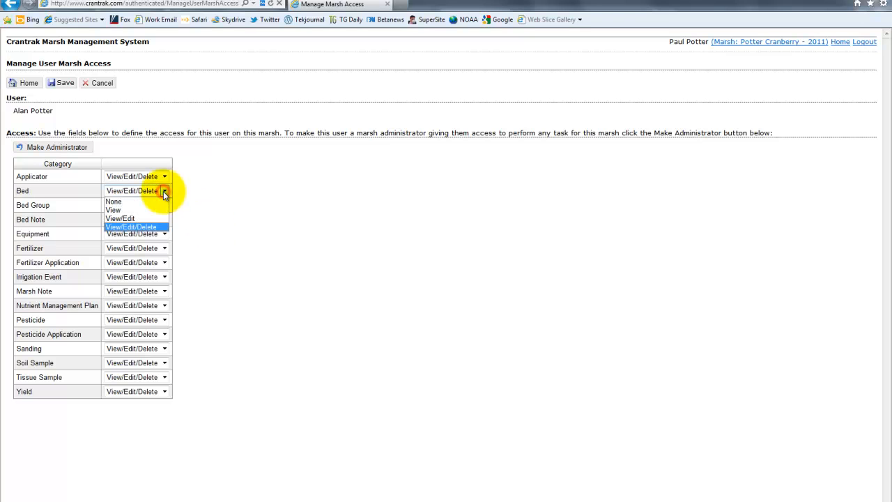
{"action": "left_click", "coordinate": [150, 201]}
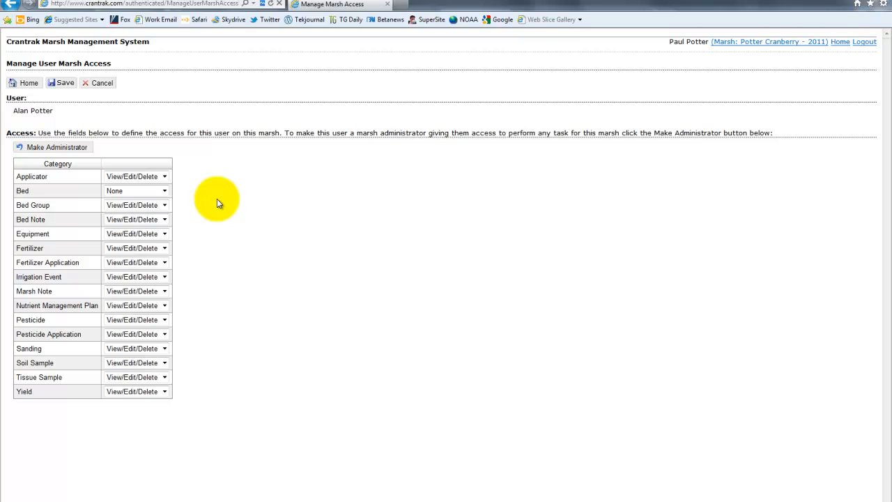
{"action": "left_click", "coordinate": [166, 192]}
{"action": "left_click", "coordinate": [147, 208]}
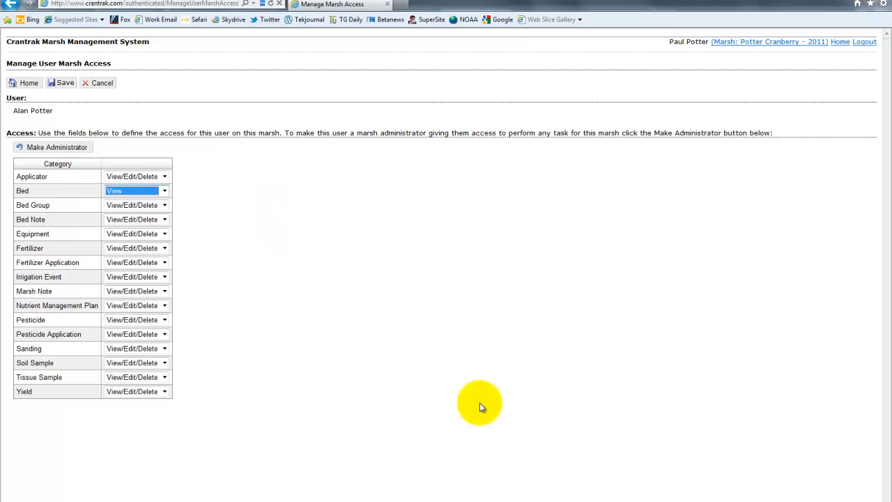
{"action": "left_click", "coordinate": [64, 85]}
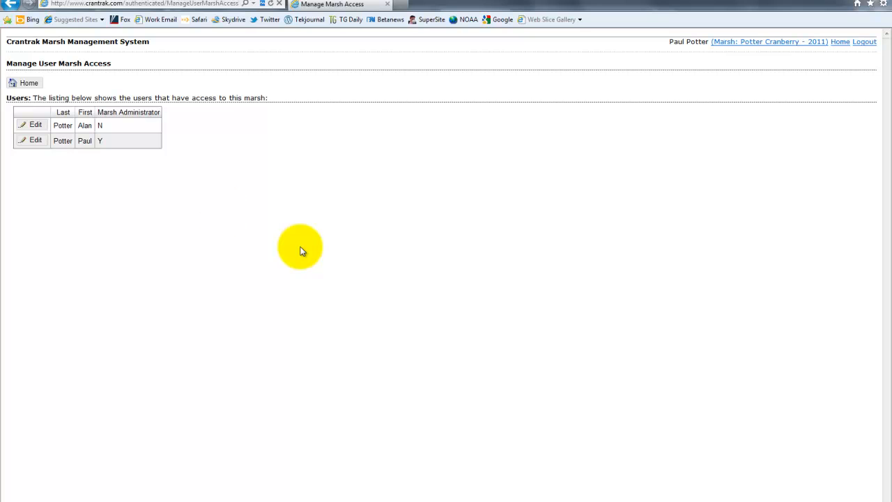
{"action": "left_click", "coordinate": [31, 125]}
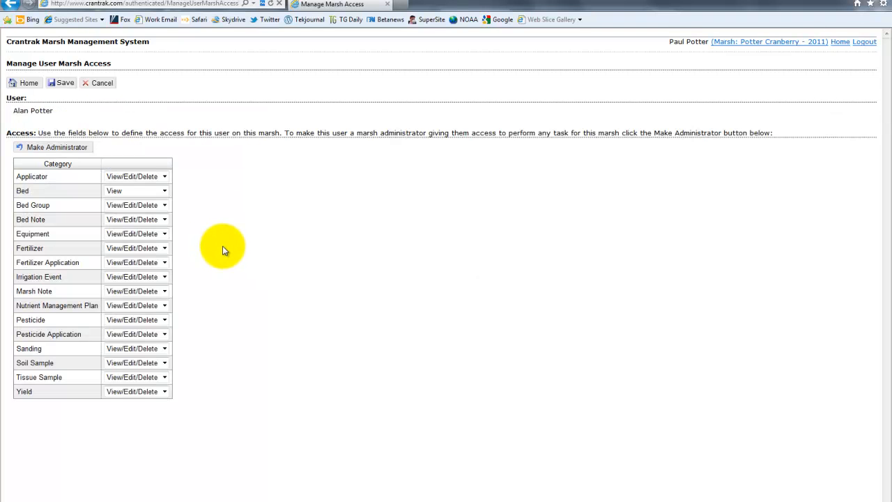